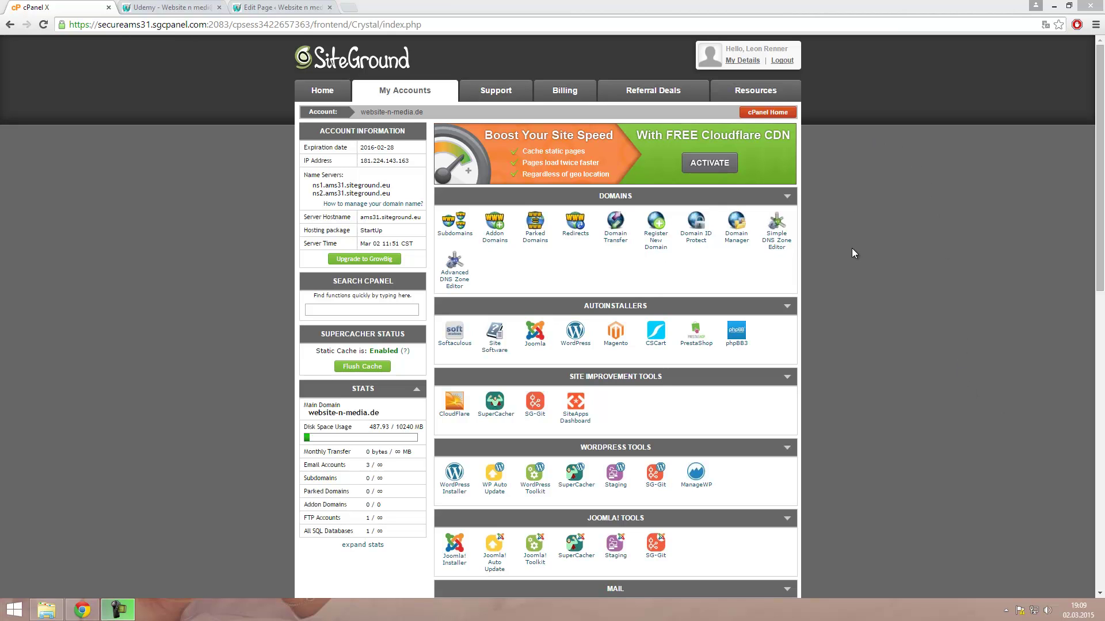
# Step: Launch cPanel File Manager at the web root with hidden files like .htaccess visible
pyautogui.click(870, 312)
pyautogui.scroll(-5, 870, 309)
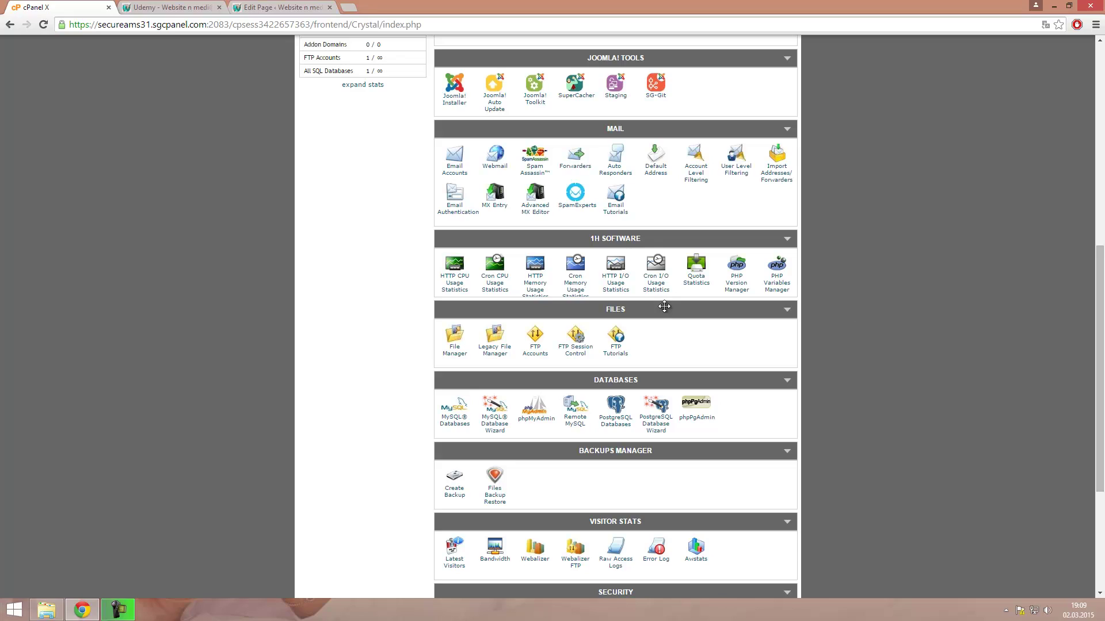
pyautogui.click(385, 402)
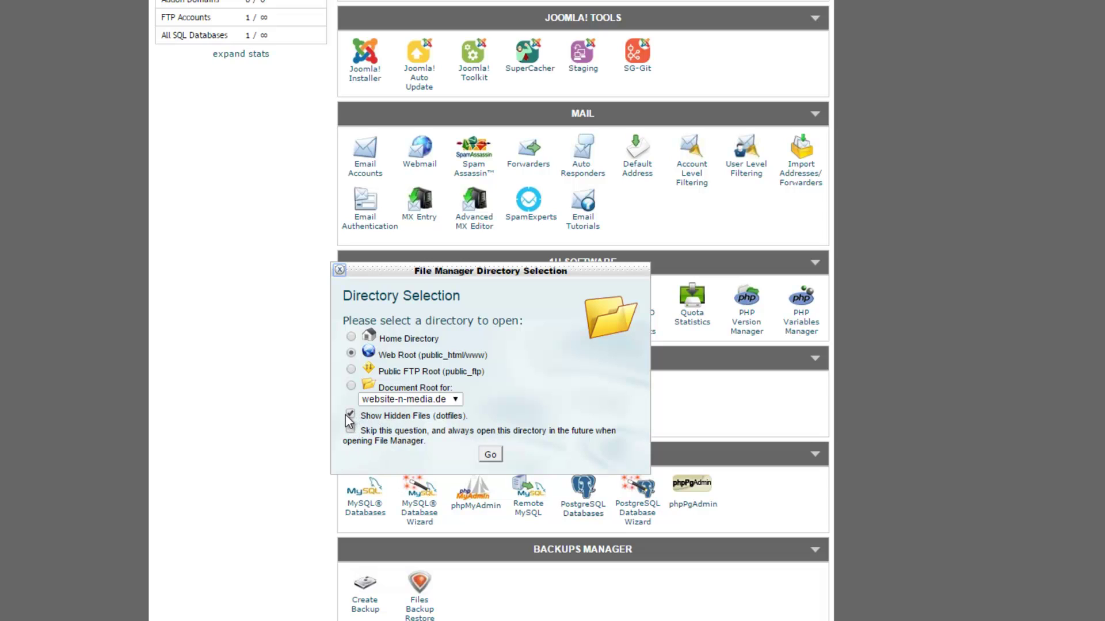
pyautogui.click(490, 455)
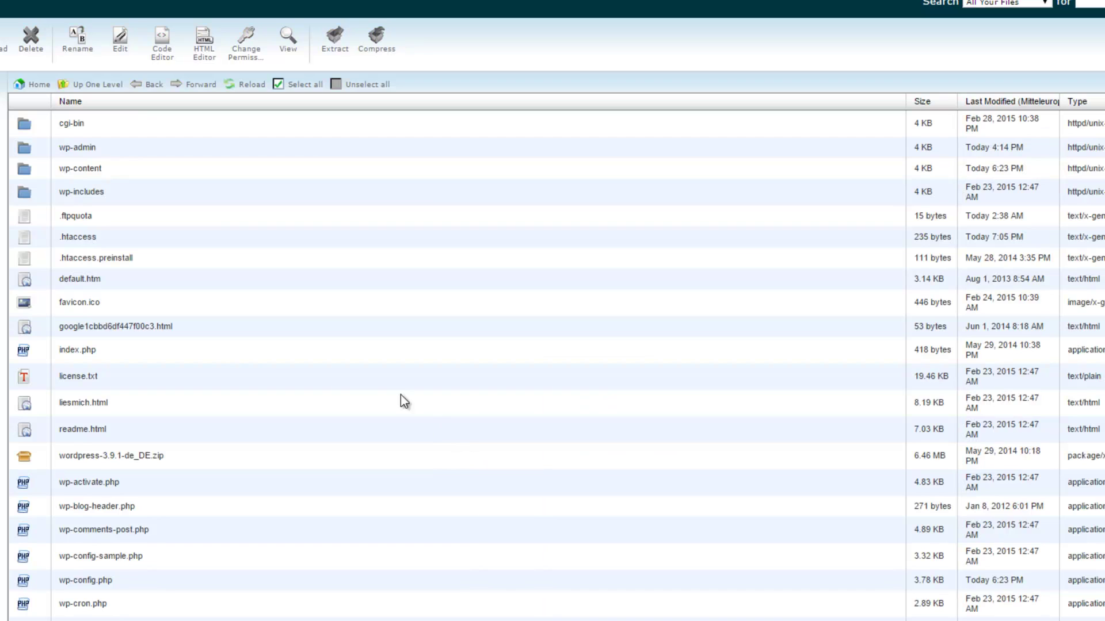
# Step: Open .htaccess in the File Manager text editor, accepting the default encoding
pyautogui.click(93, 237)
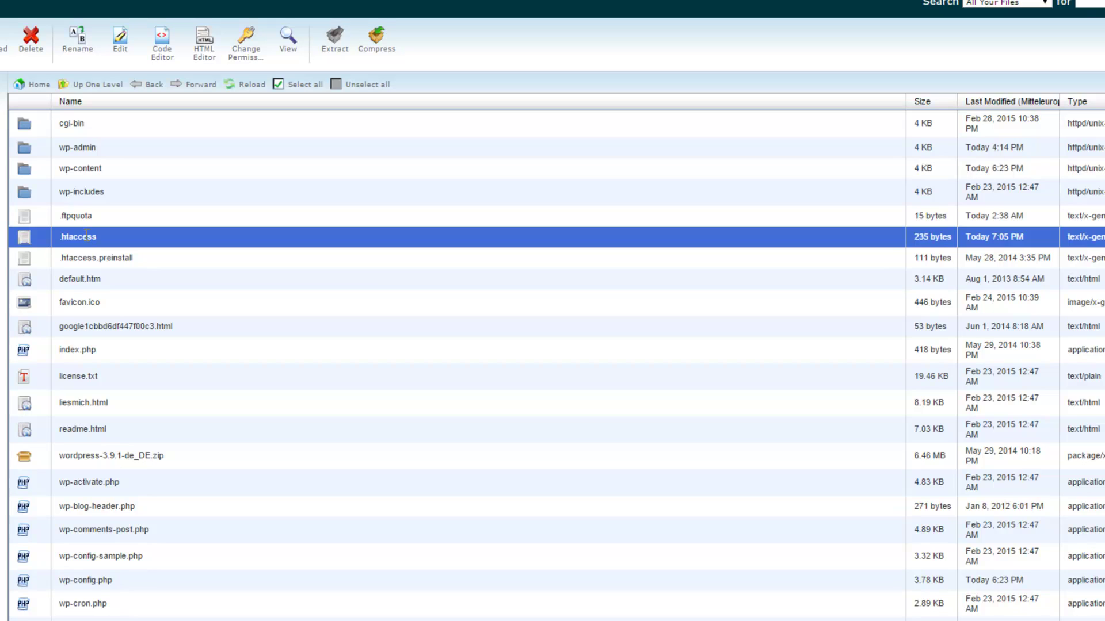
pyautogui.rightClick(87, 236)
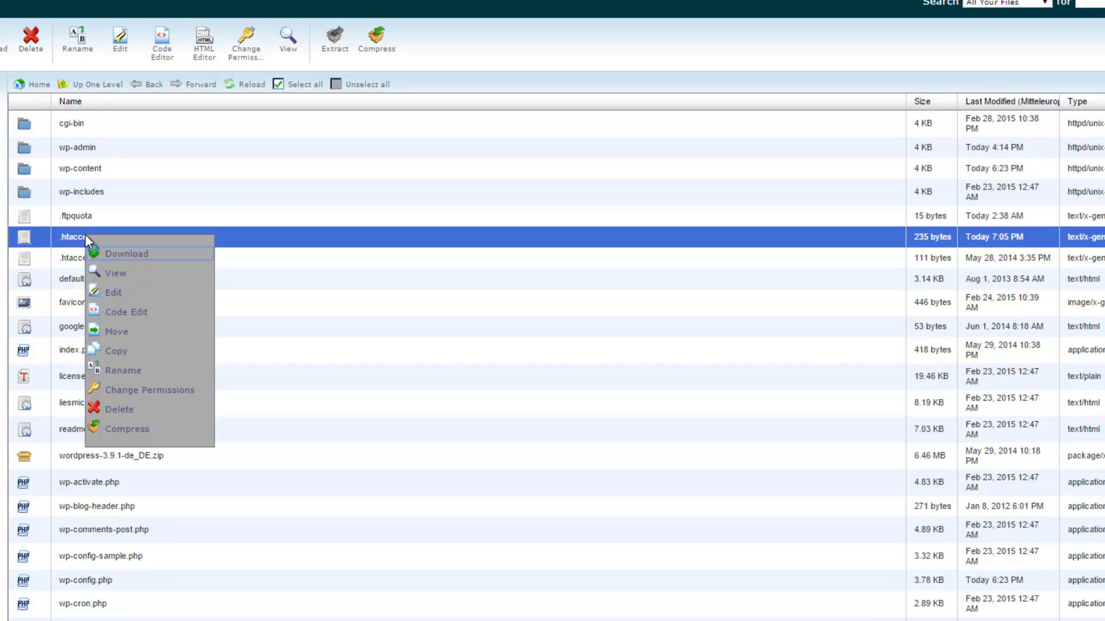
pyautogui.click(111, 255)
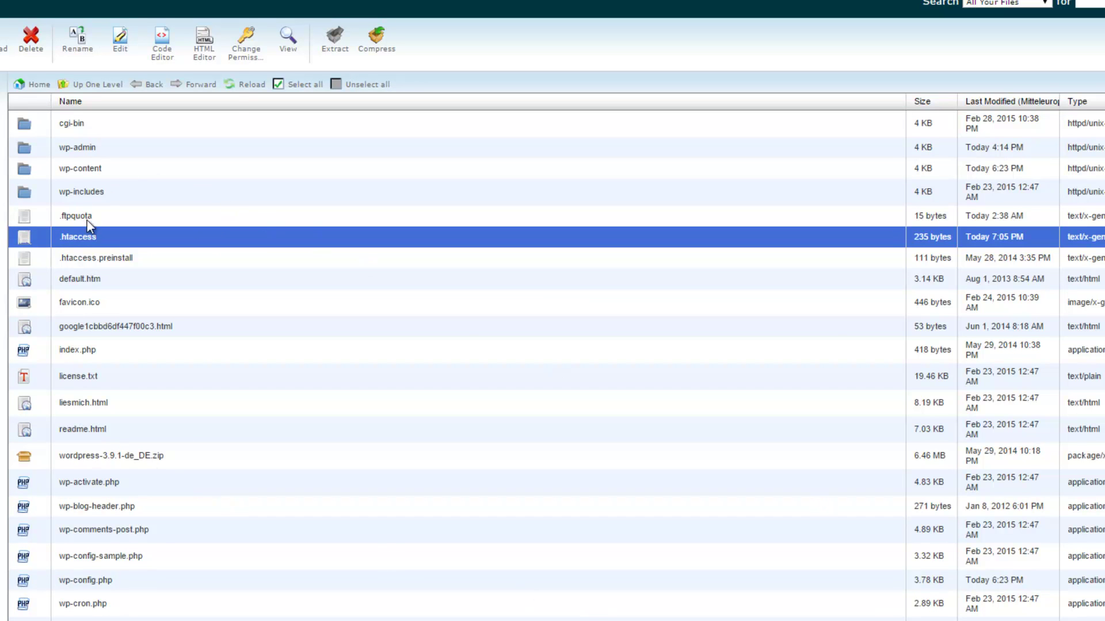
pyautogui.doubleClick(91, 237)
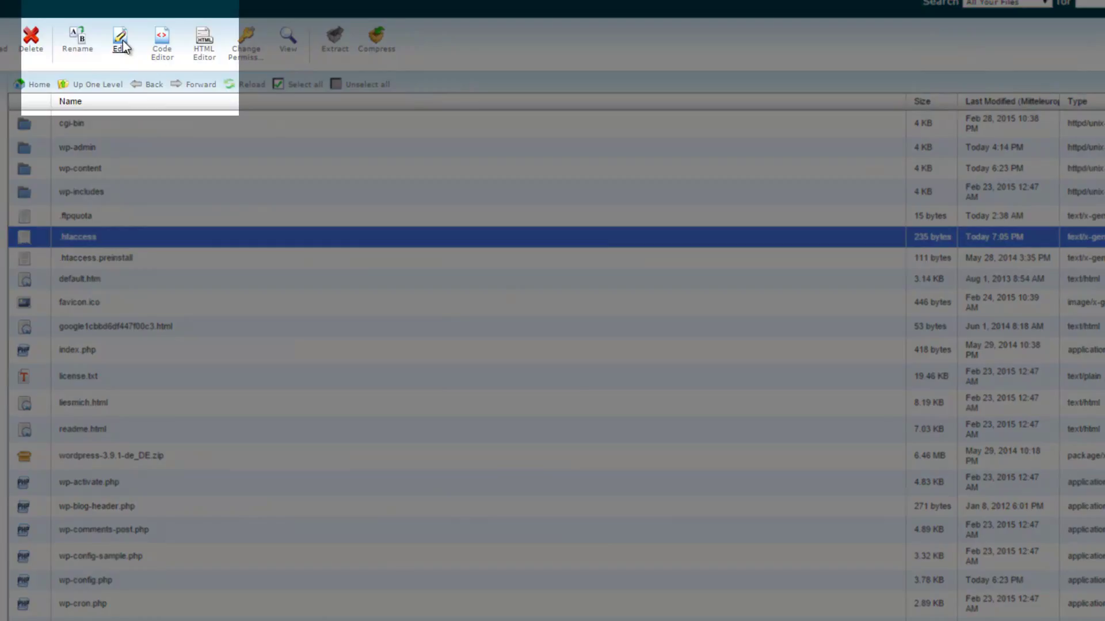
pyautogui.click(126, 48)
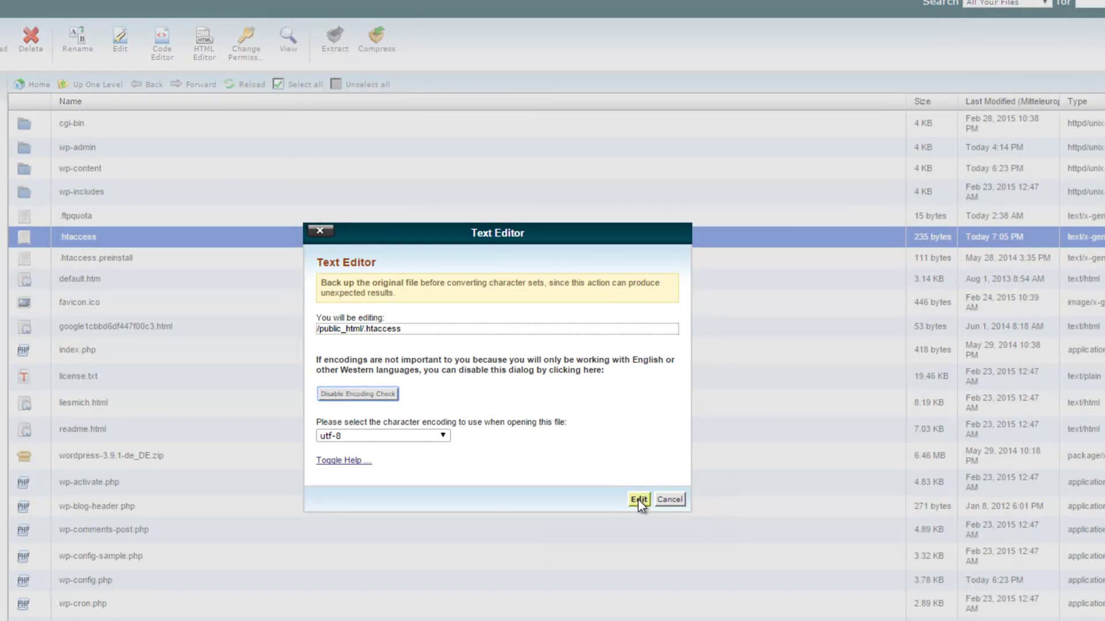
pyautogui.click(638, 500)
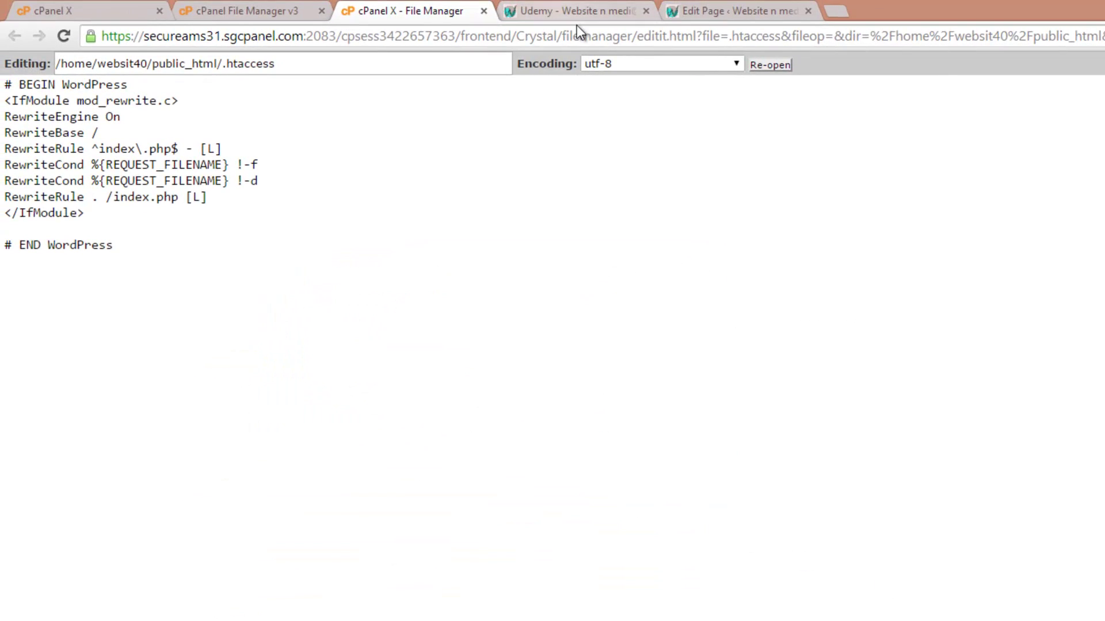
# Step: Copy the Gzip and browser caching code block from the Udemy tutorial into the clipboard
pyautogui.click(578, 13)
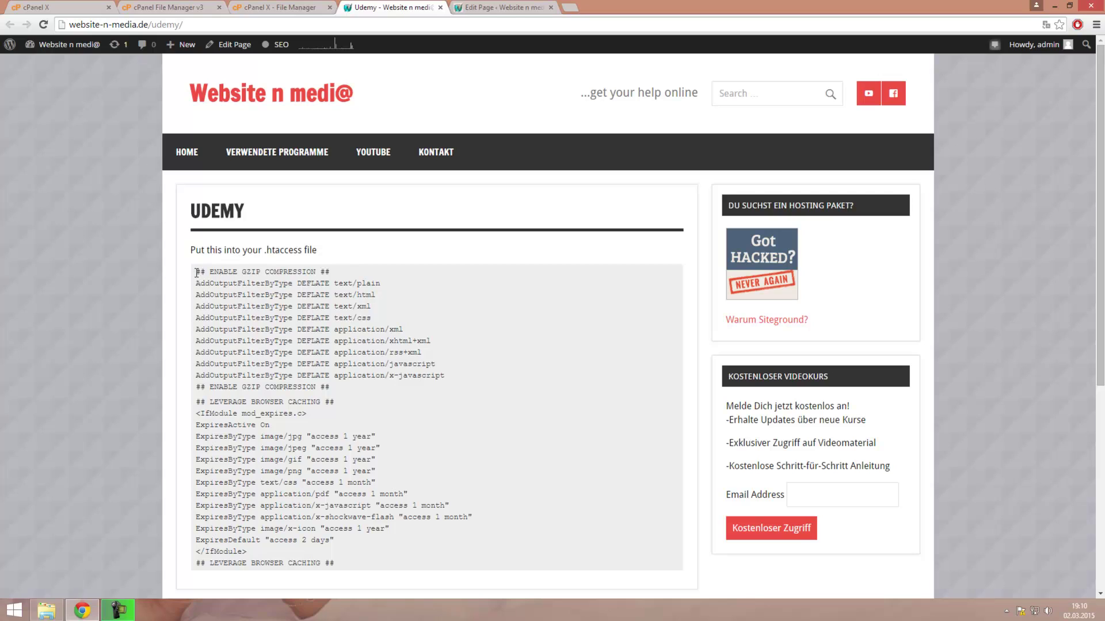
pyautogui.moveTo(198, 273); pyautogui.dragTo(350, 561)
pyautogui.hotkey('ctrl', 'c')
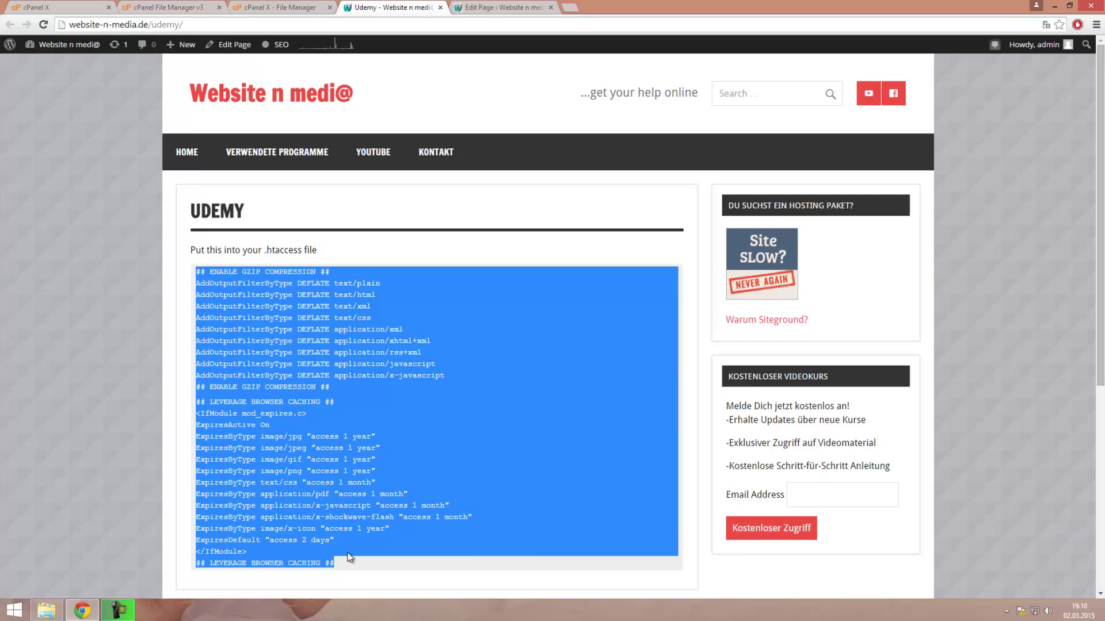
pyautogui.click(298, 8)
# Step: Paste the copied rules on a new line after # END WordPress and save .htaccess
pyautogui.click(135, 220)
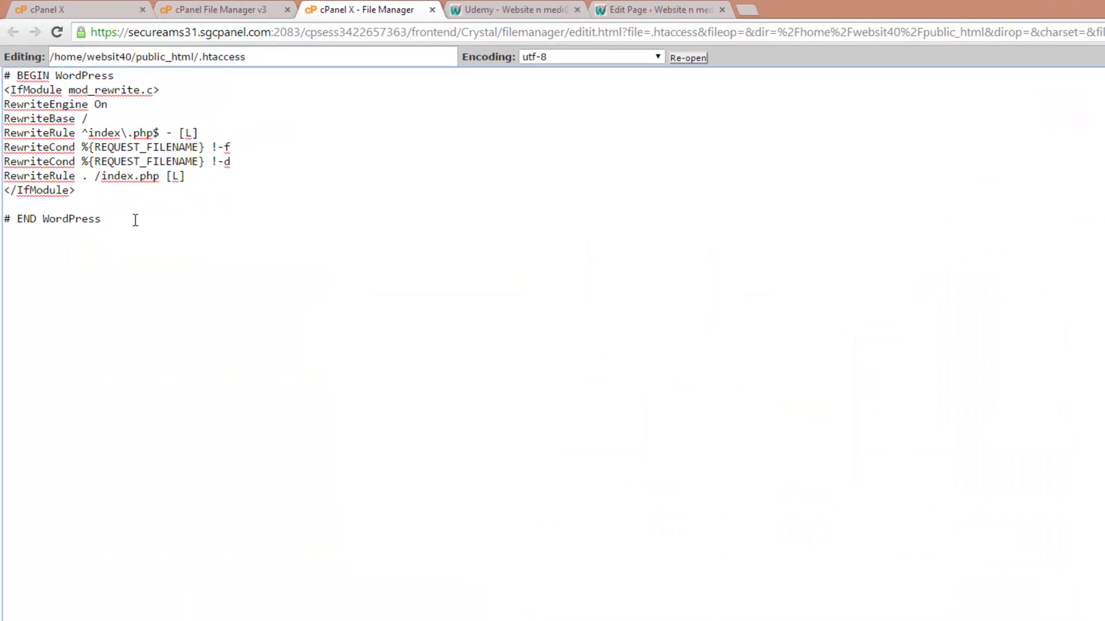
pyautogui.press('Return')
pyautogui.hotkey('ctrl', 'v')
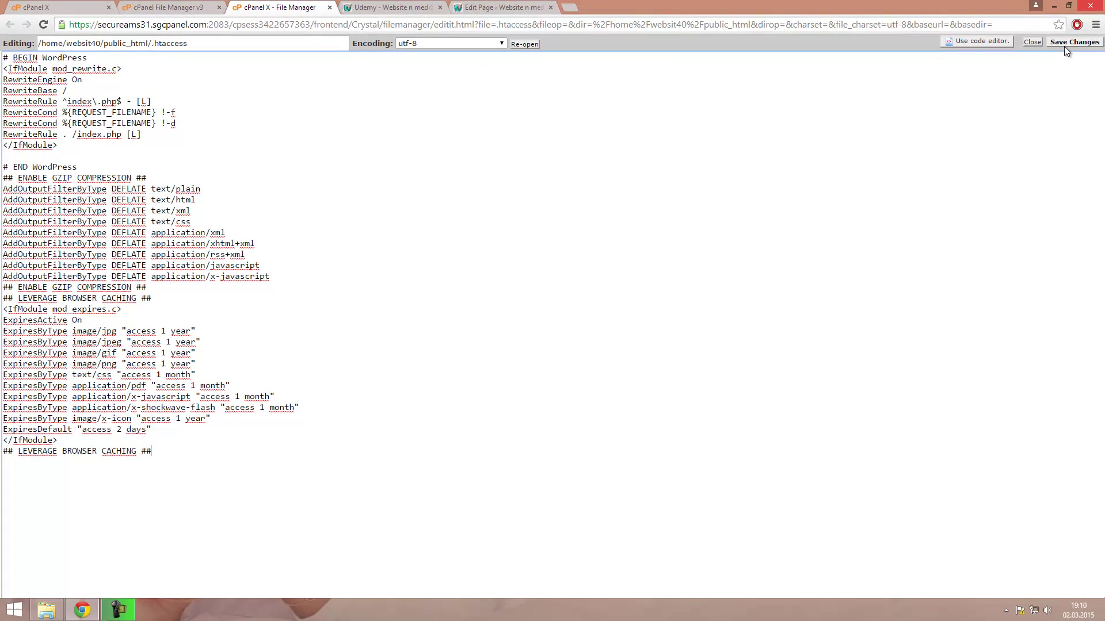
pyautogui.click(1070, 40)
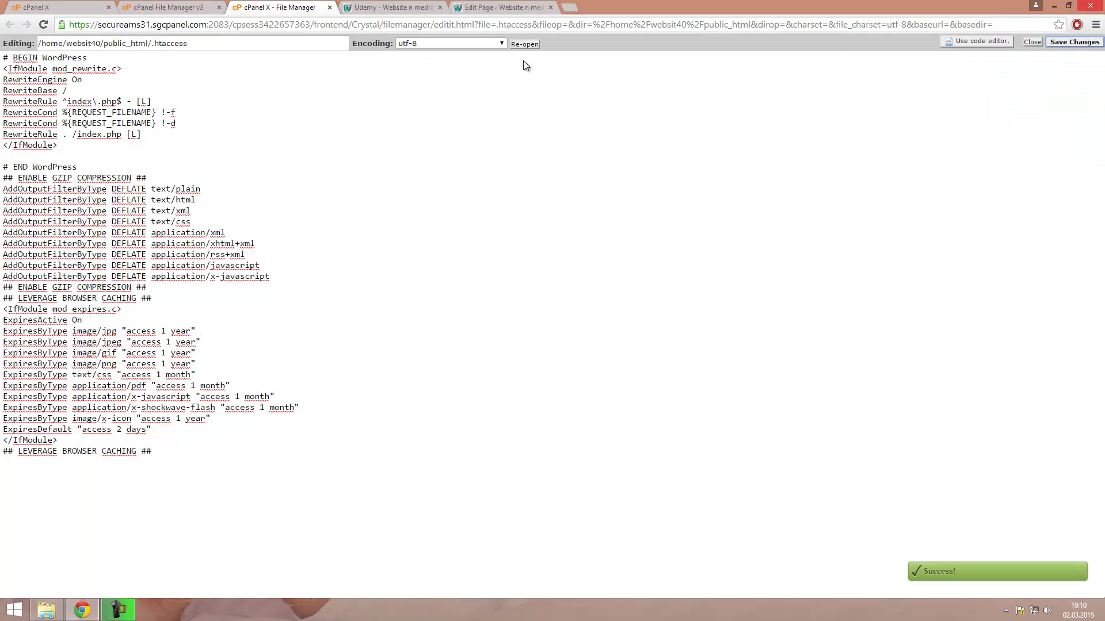
# Step: Close the .htaccess editor and File Manager tabs, returning to the cPanel home page
pyautogui.click(329, 7)
pyautogui.click(195, 7)
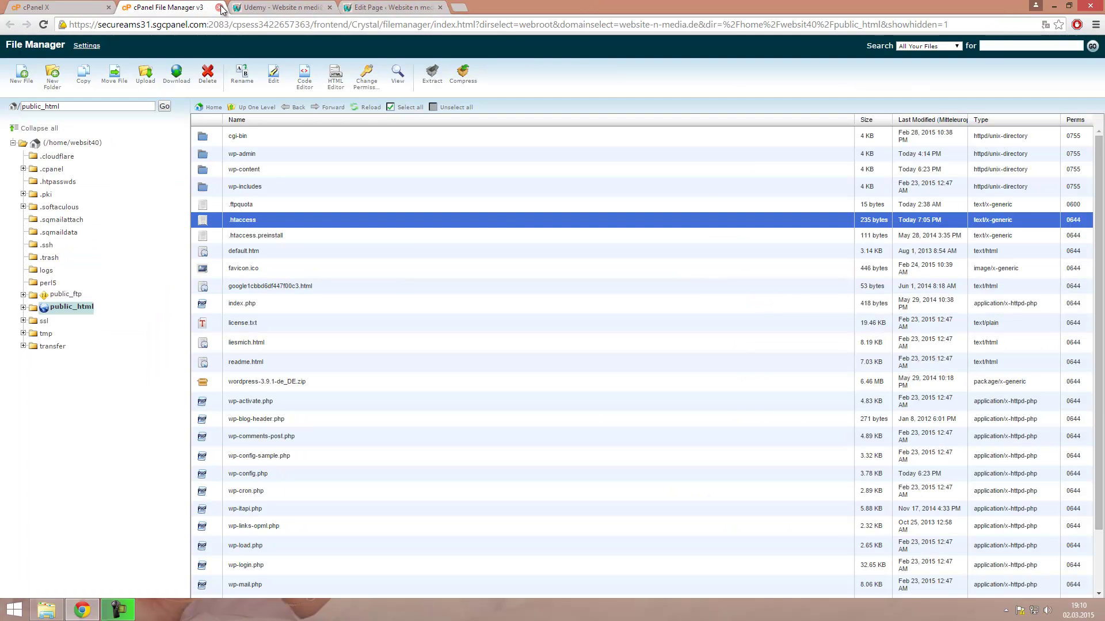
pyautogui.click(218, 7)
pyautogui.click(71, 8)
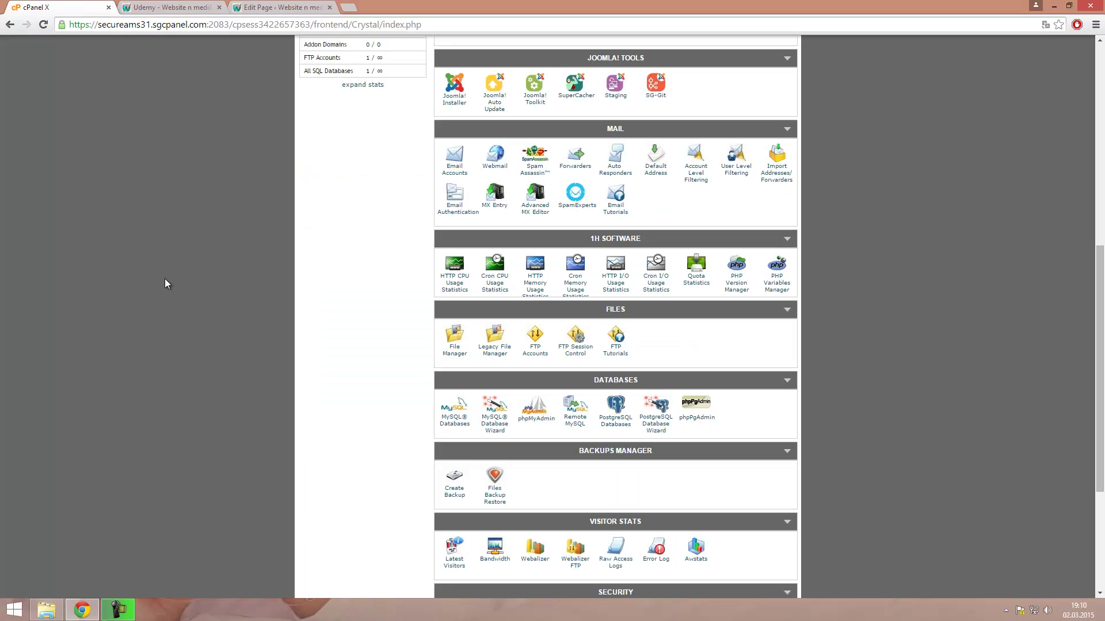